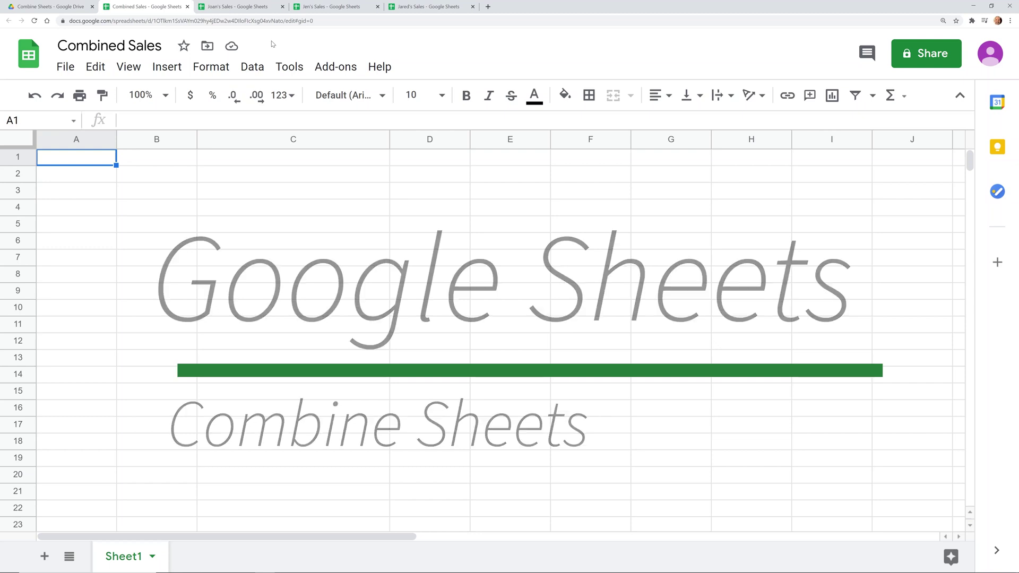
Step: Look over rows 2–6 of Joan's Sales, then bring up Jen's Sales for comparison
click(236, 8)
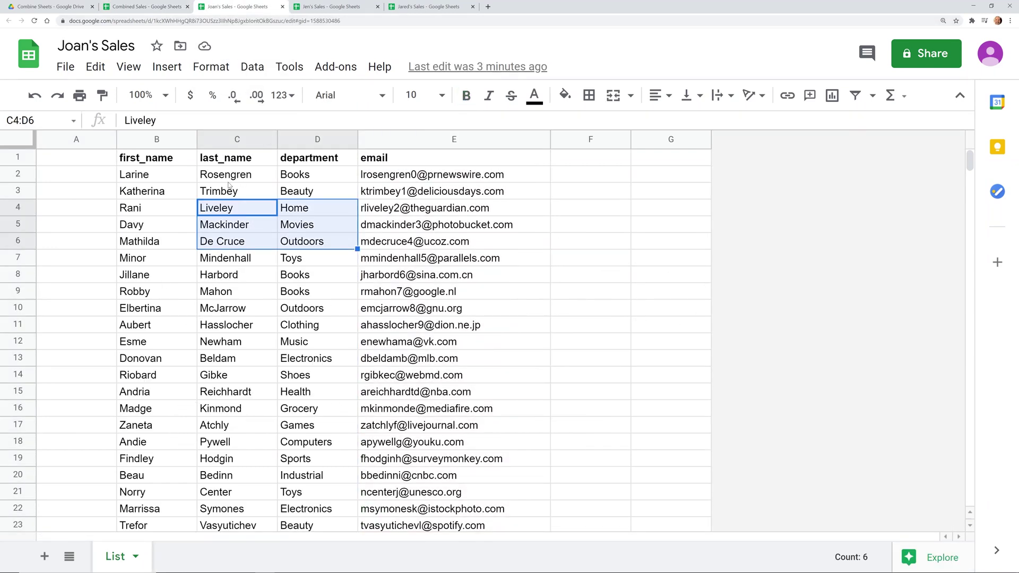
drag(233, 175, 412, 245)
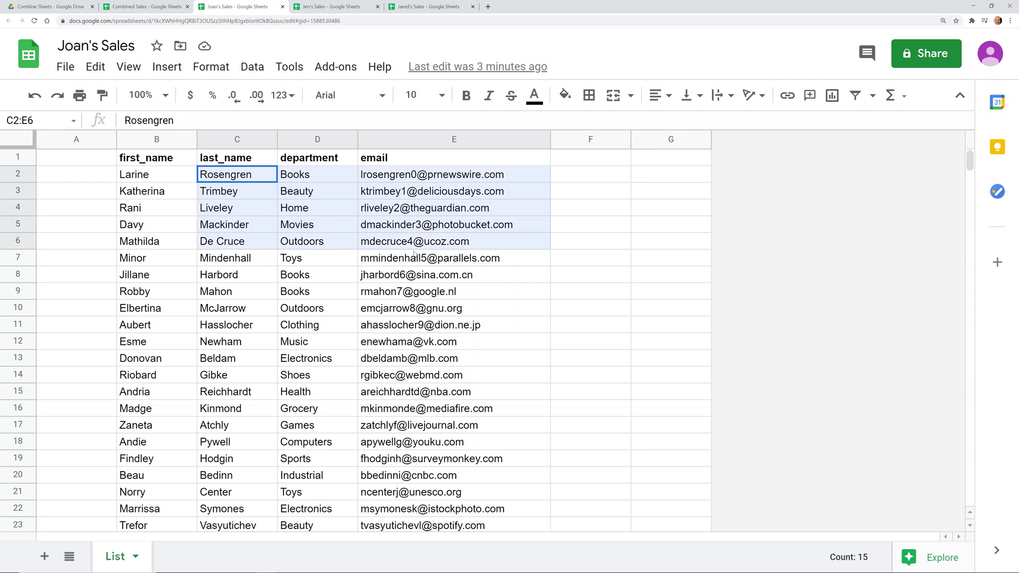
click(348, 14)
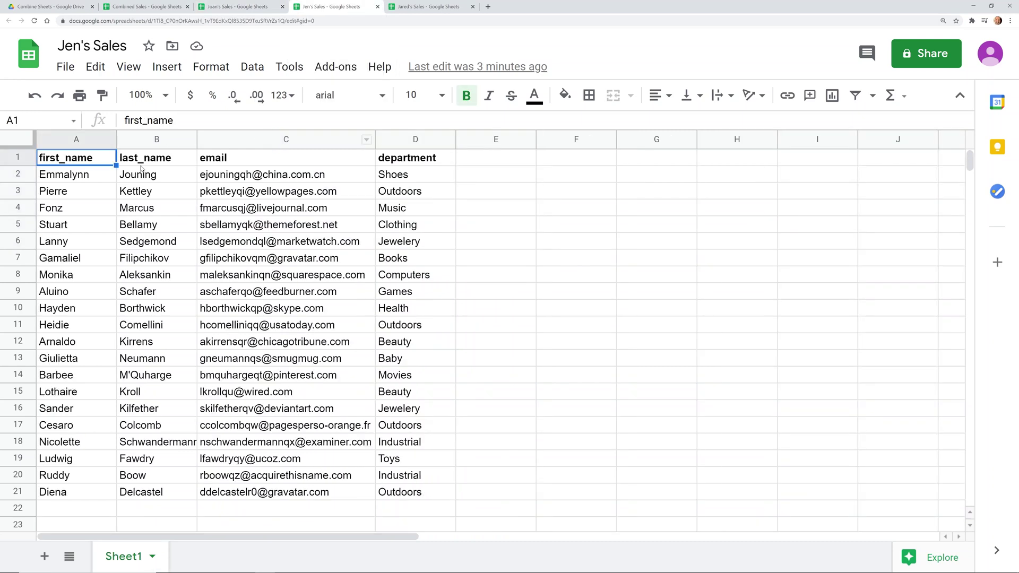
click(546, 208)
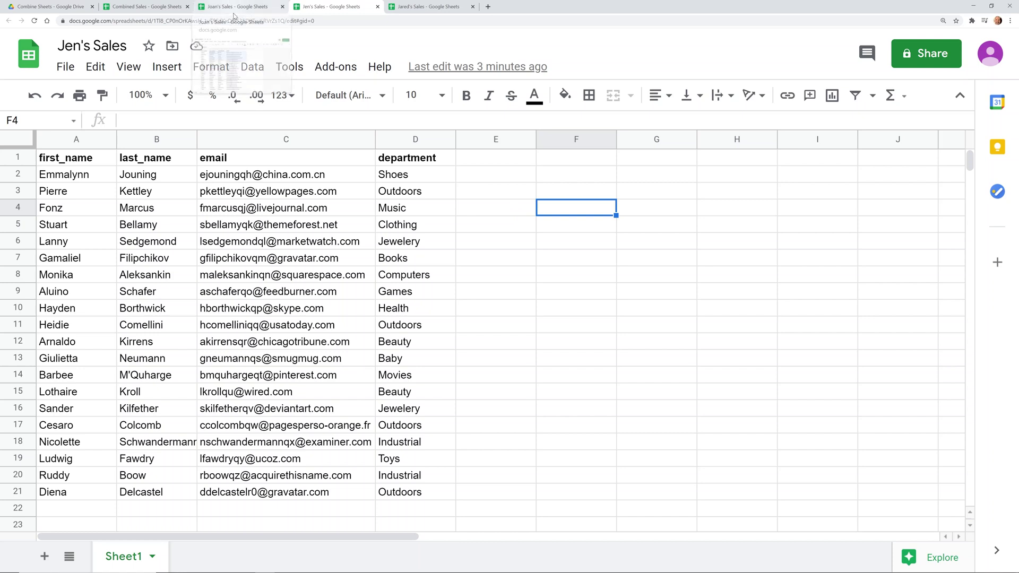
Step: Check Jen's Sales header order: first_name, last_name, email, department
click(65, 161)
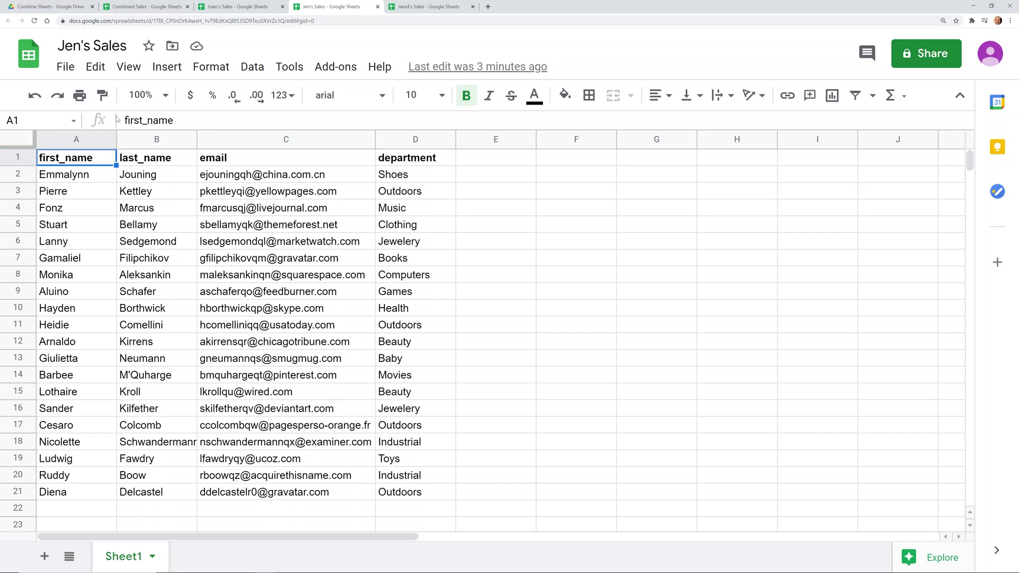
click(167, 161)
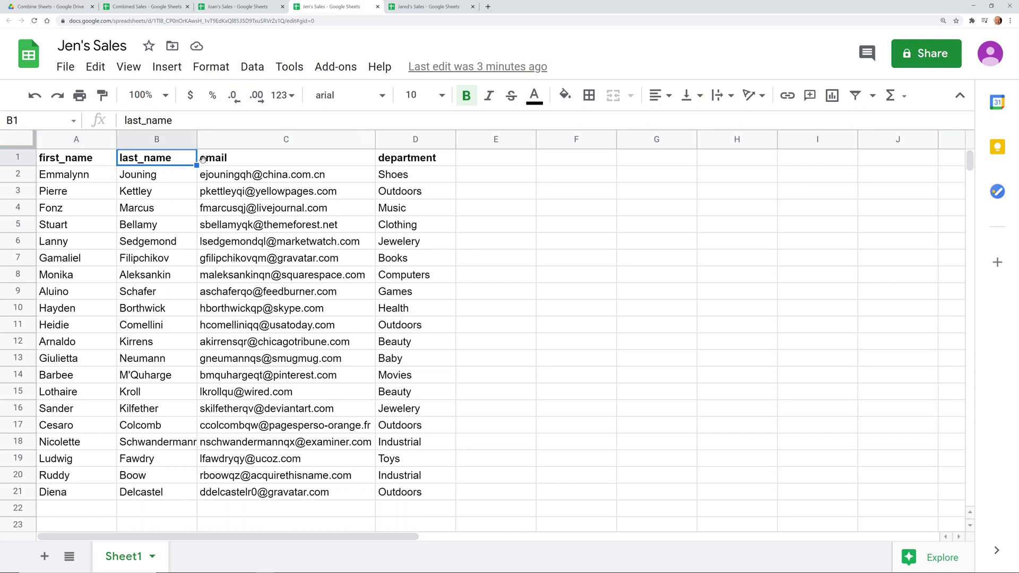
click(237, 162)
click(388, 161)
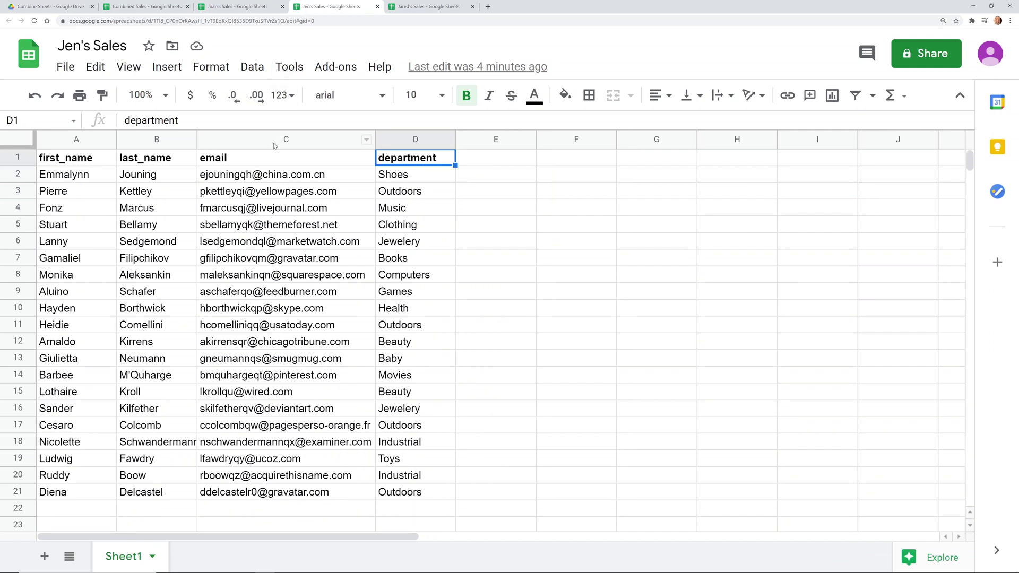
click(254, 160)
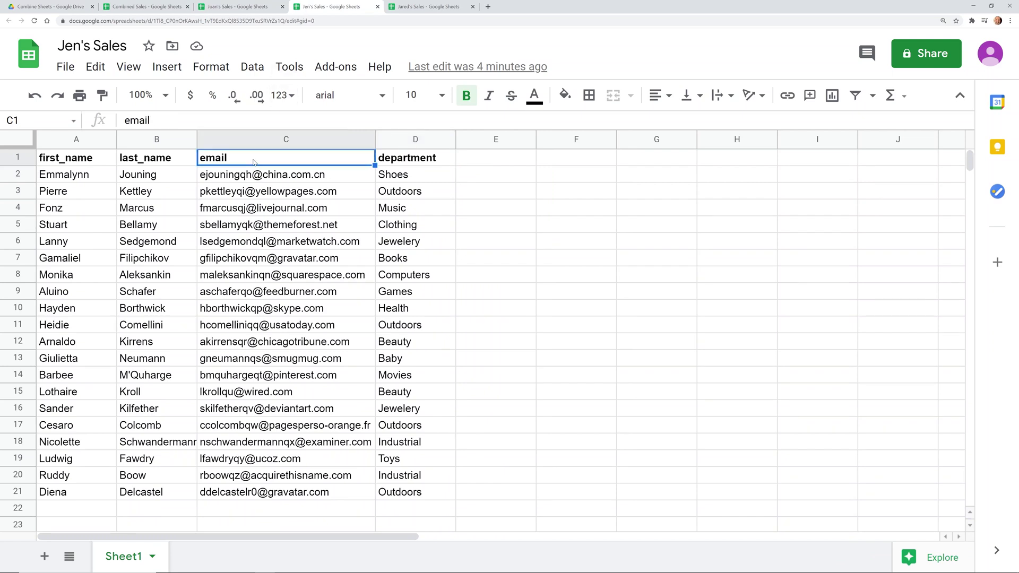
click(422, 164)
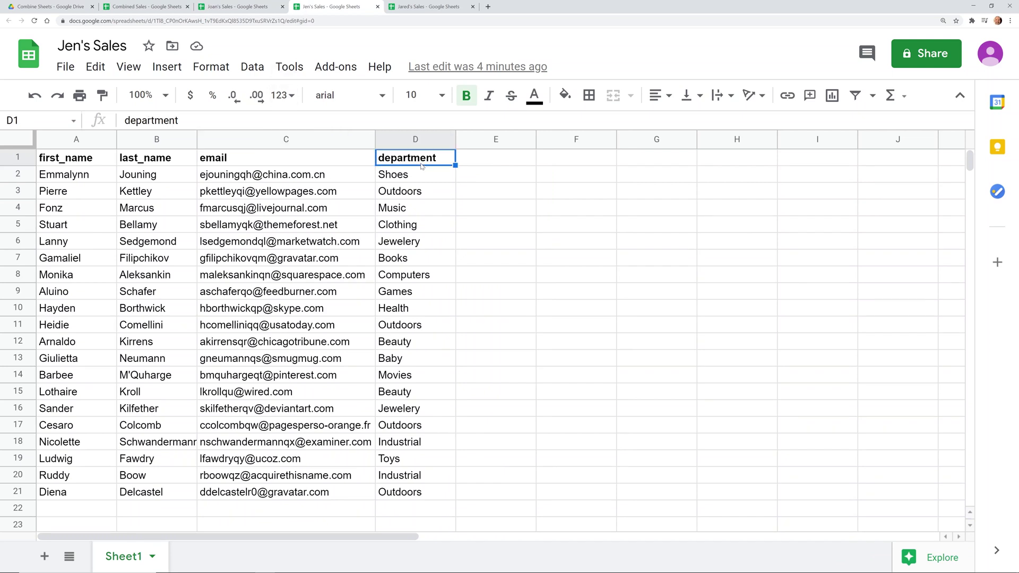
Step: Check Joan's Sales headers, where department comes before email
click(239, 8)
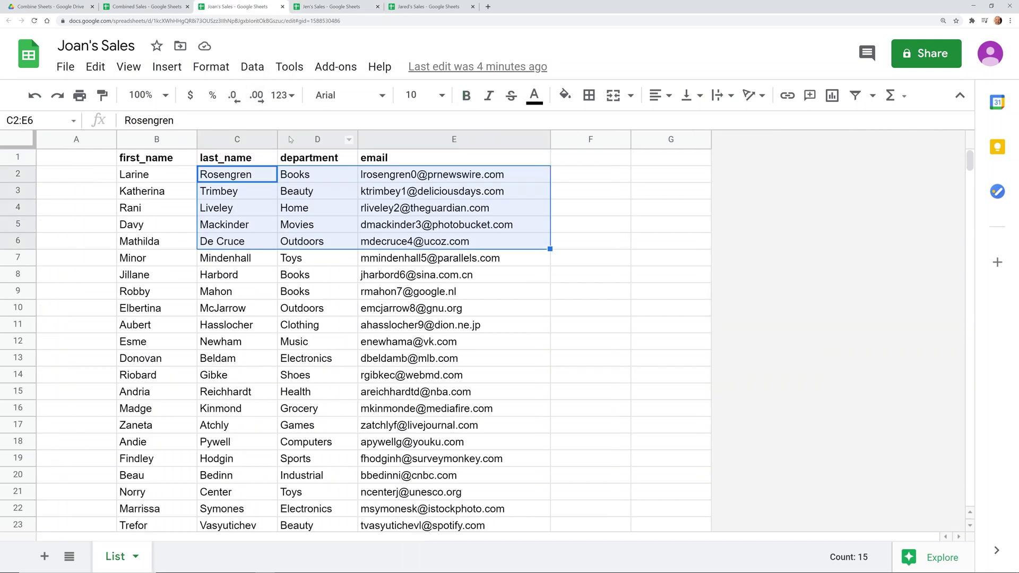
click(303, 158)
click(365, 161)
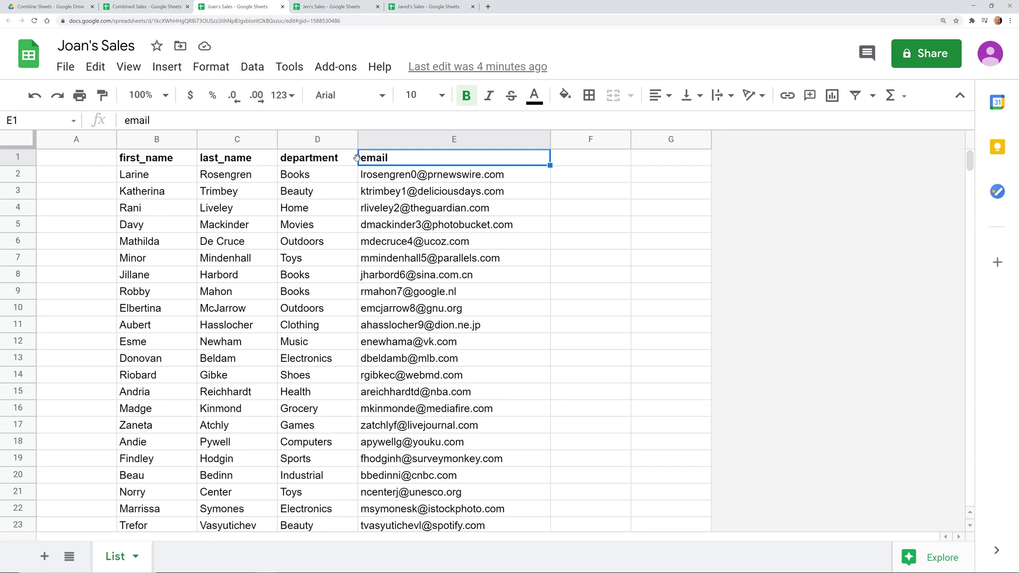
Step: Highlight Jared's, Jen's and Joan's Sales in the Combine Sheets folder, then return to Combined Sales
click(32, 8)
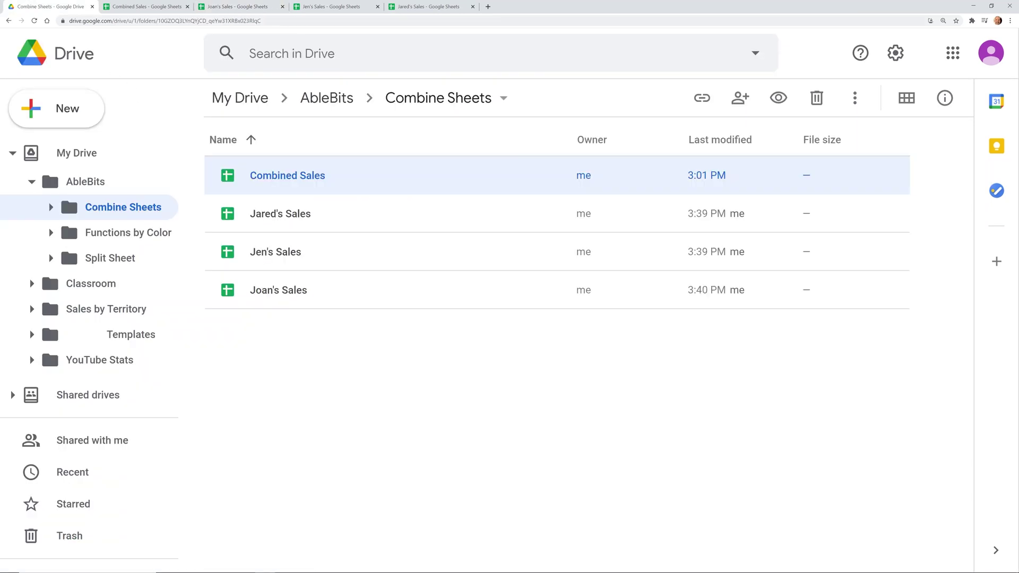
drag(364, 338, 260, 217)
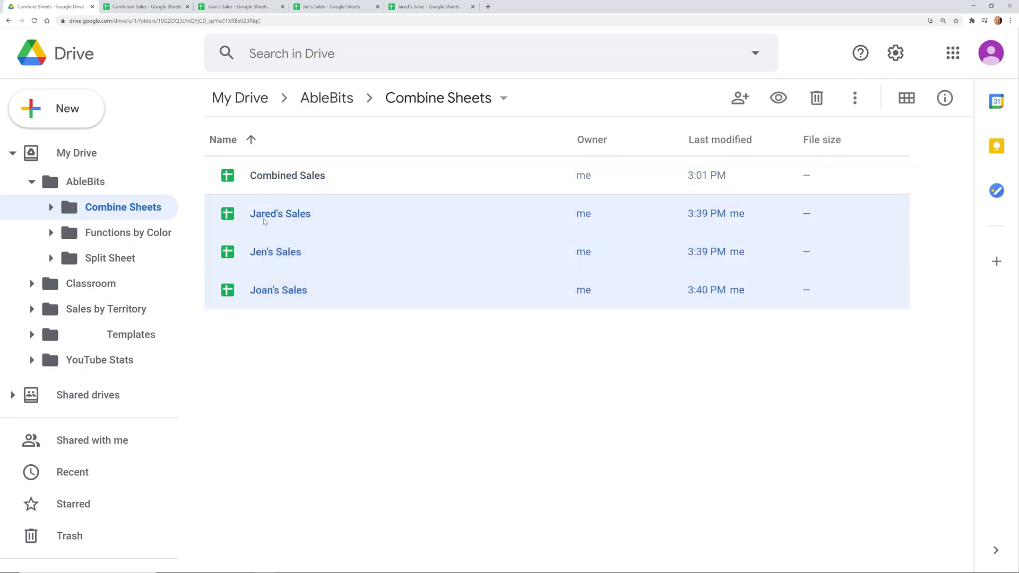
click(293, 186)
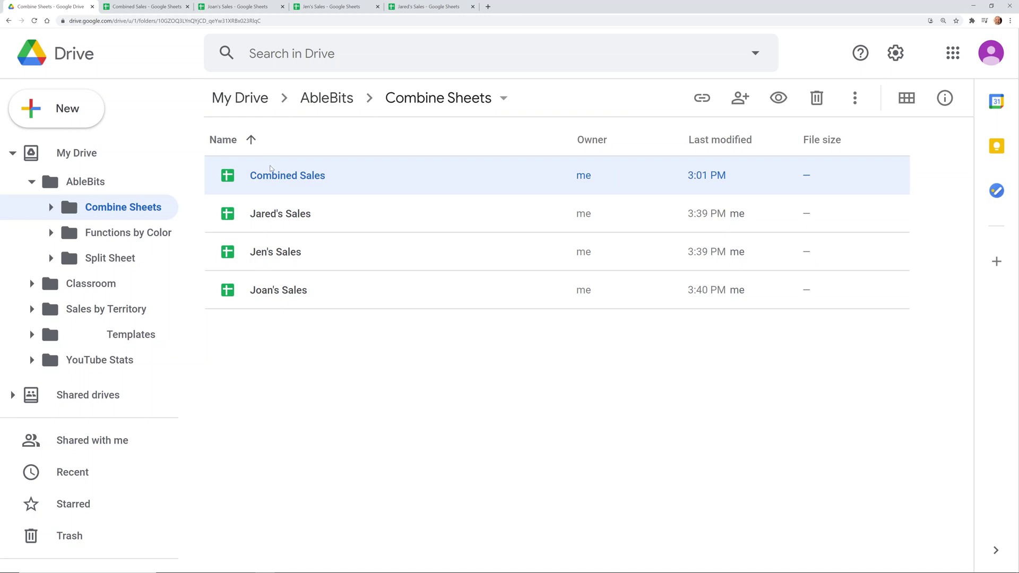
click(154, 7)
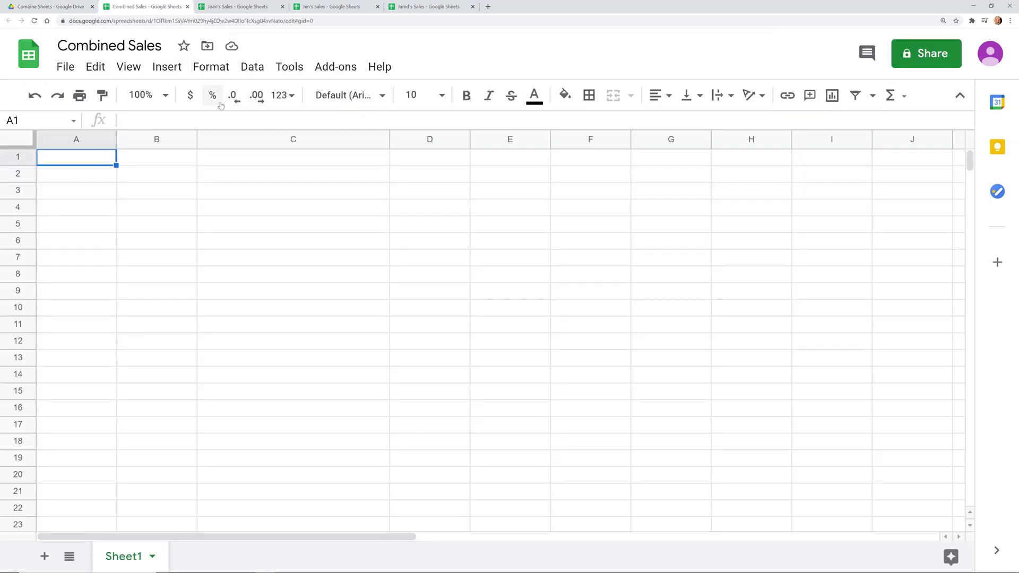
Step: Launch Power Tools from the Add-ons menu beside the Combined Sales sheet
click(329, 67)
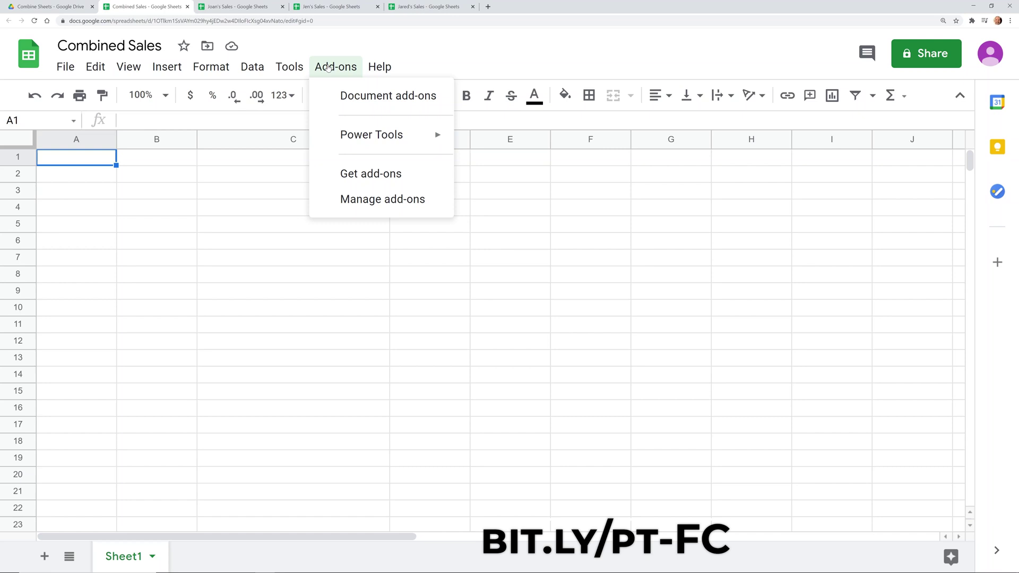
mouse_move(345, 137)
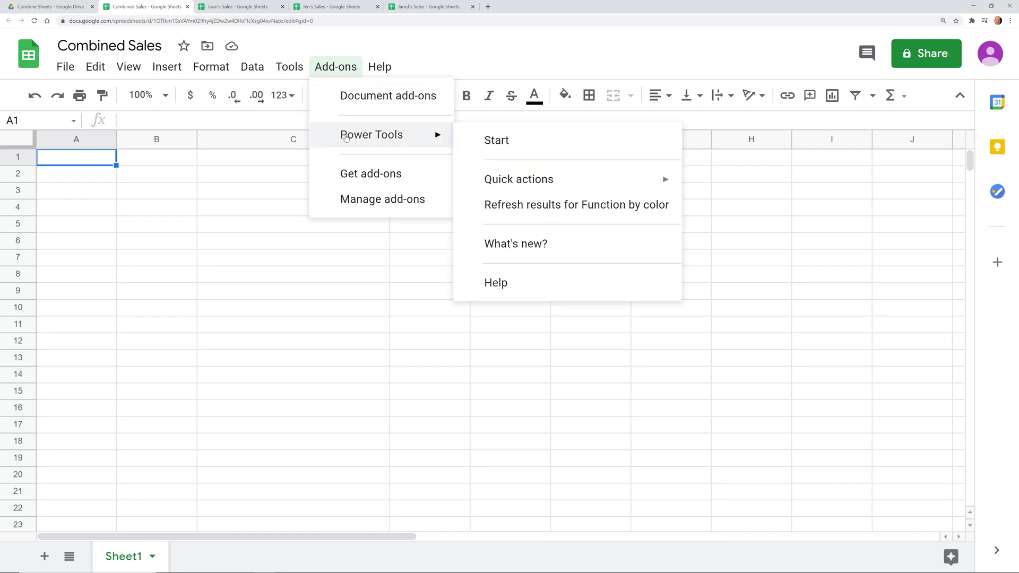
click(476, 141)
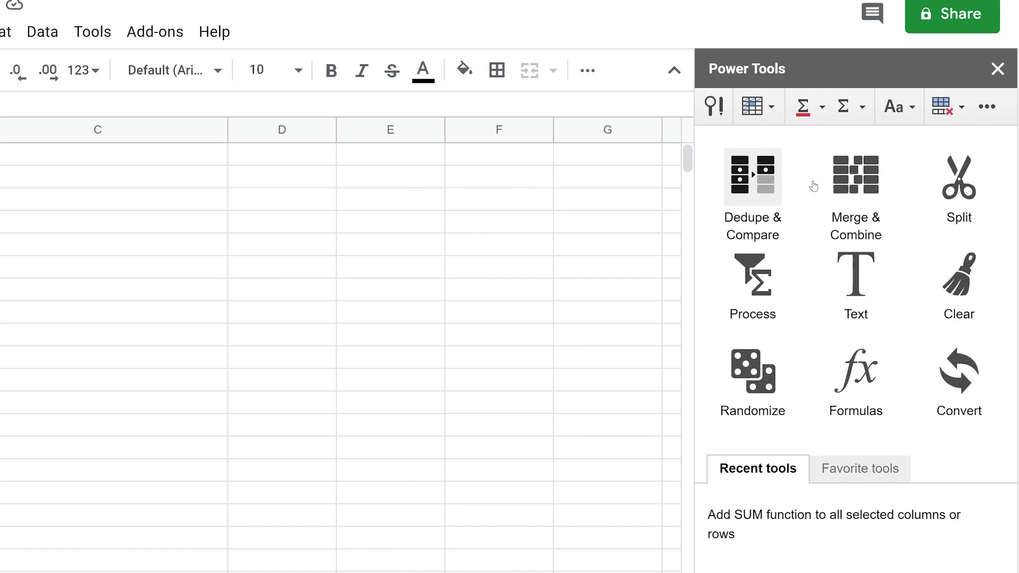
Step: Start the Combine sheets tool from Power Tools' Merge & Combine group
click(840, 185)
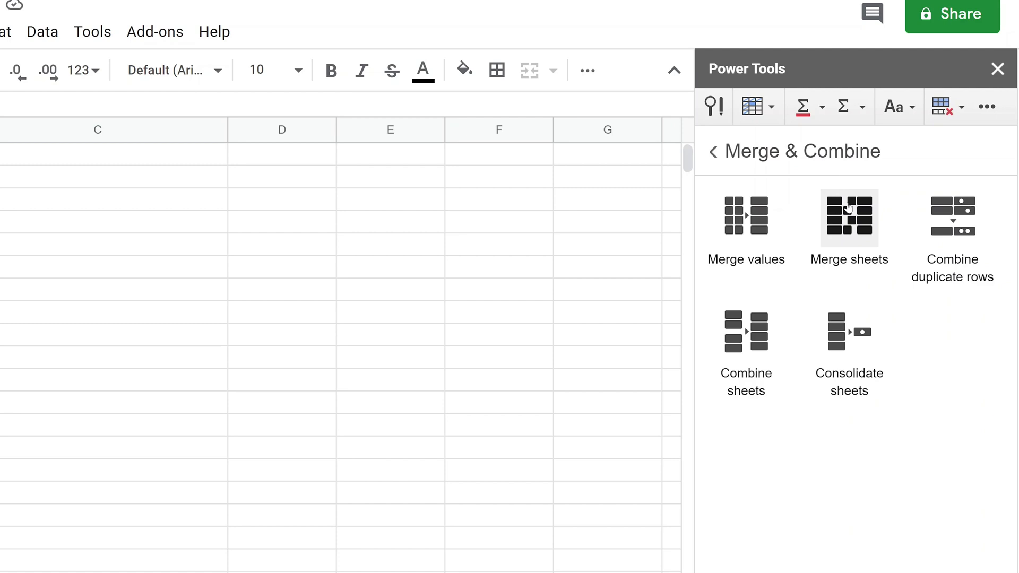
click(747, 349)
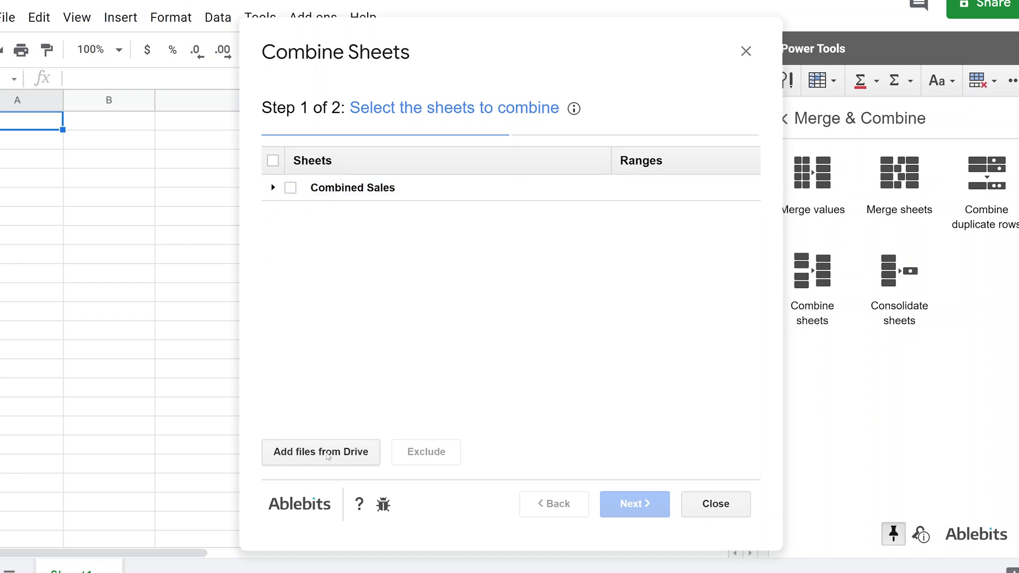
Step: Add Jared's, Jen's and Joan's Sales from the Drive folder AbleBits > Combine Sheets
click(328, 455)
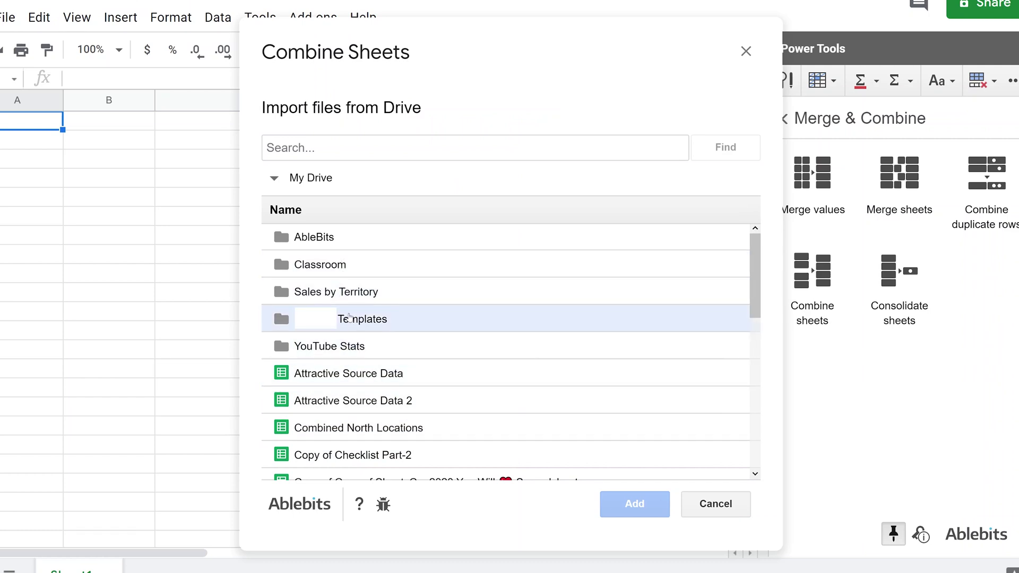
double_click(334, 242)
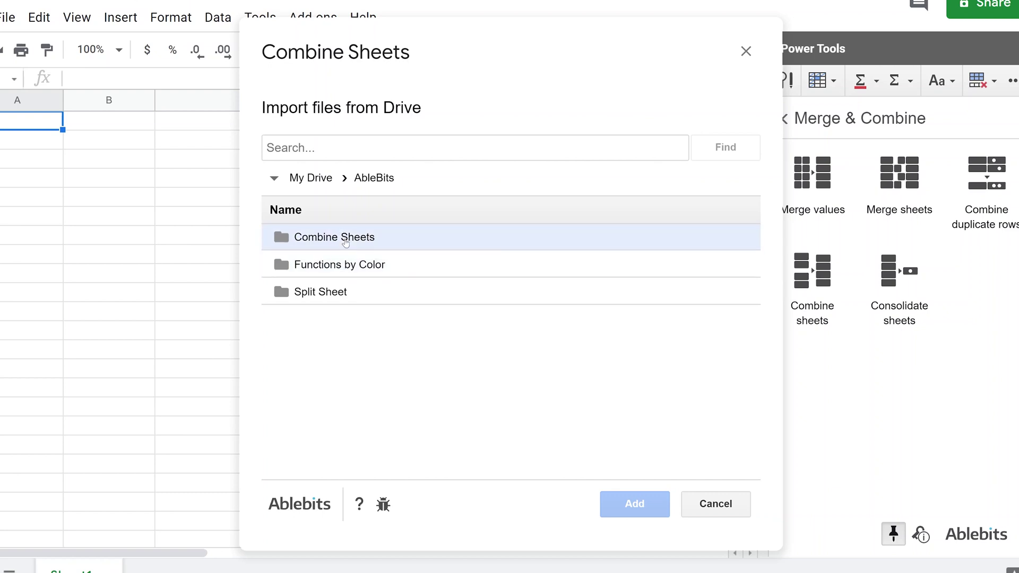
double_click(346, 244)
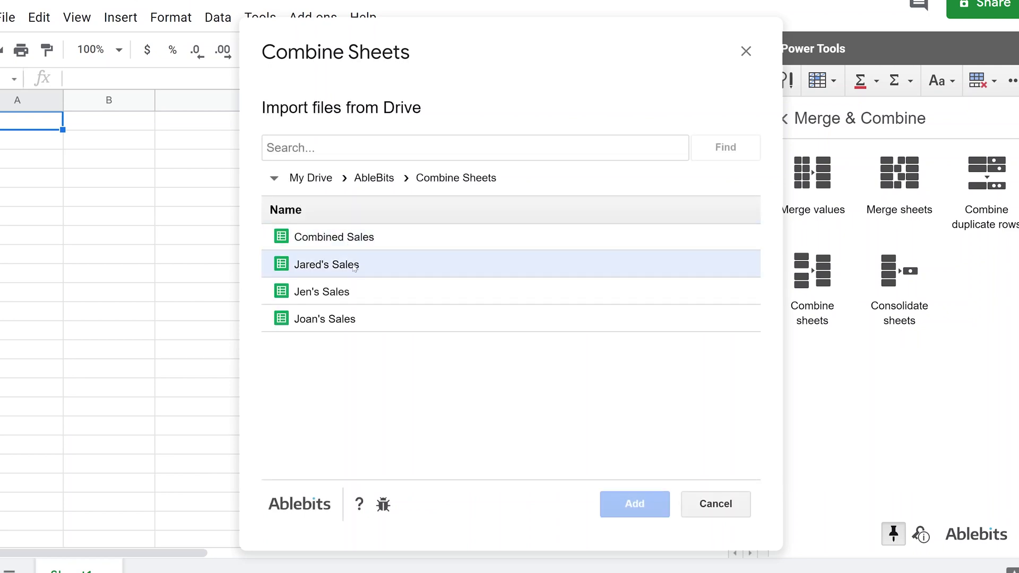
click(354, 268)
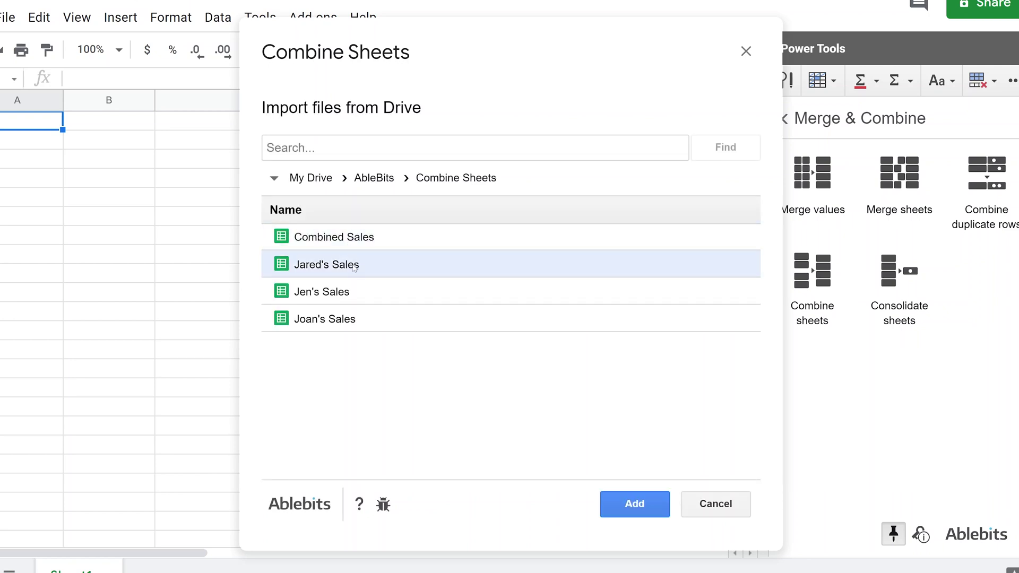
shift+click(359, 290)
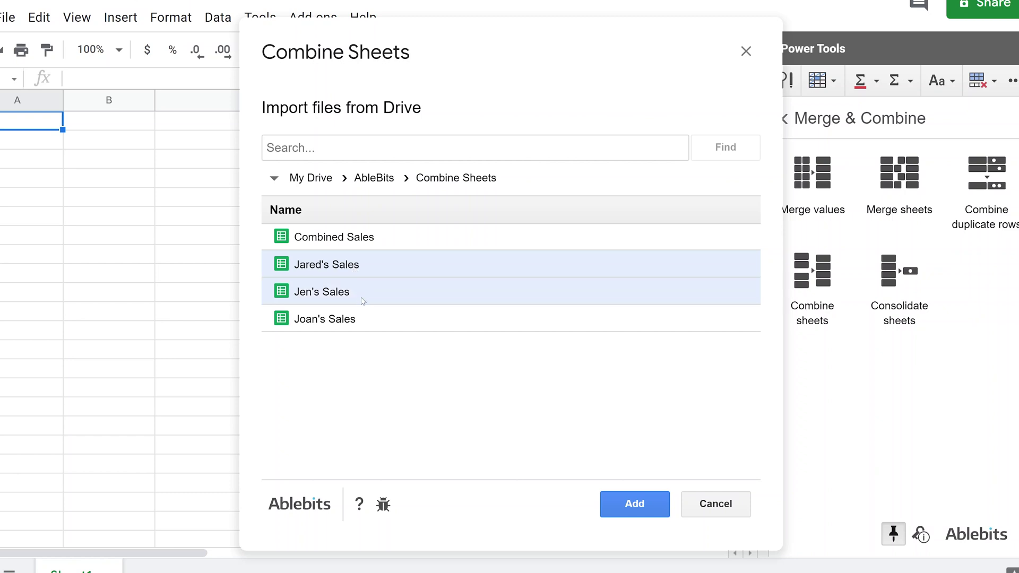
shift+click(366, 317)
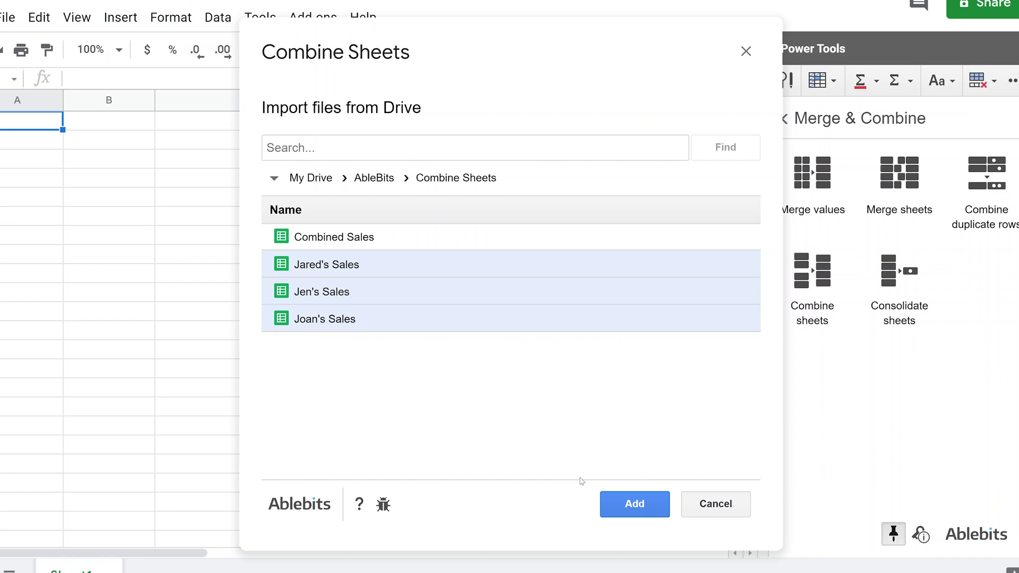
click(619, 504)
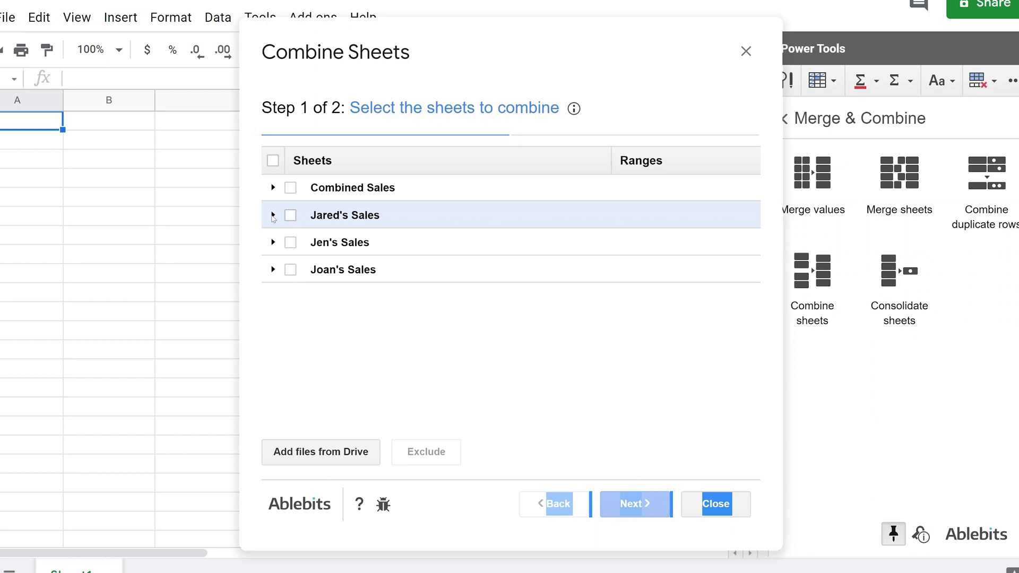
Step: Tick Jared's, Jen's and Joan's Sales in step 1 and continue to step 2
click(273, 215)
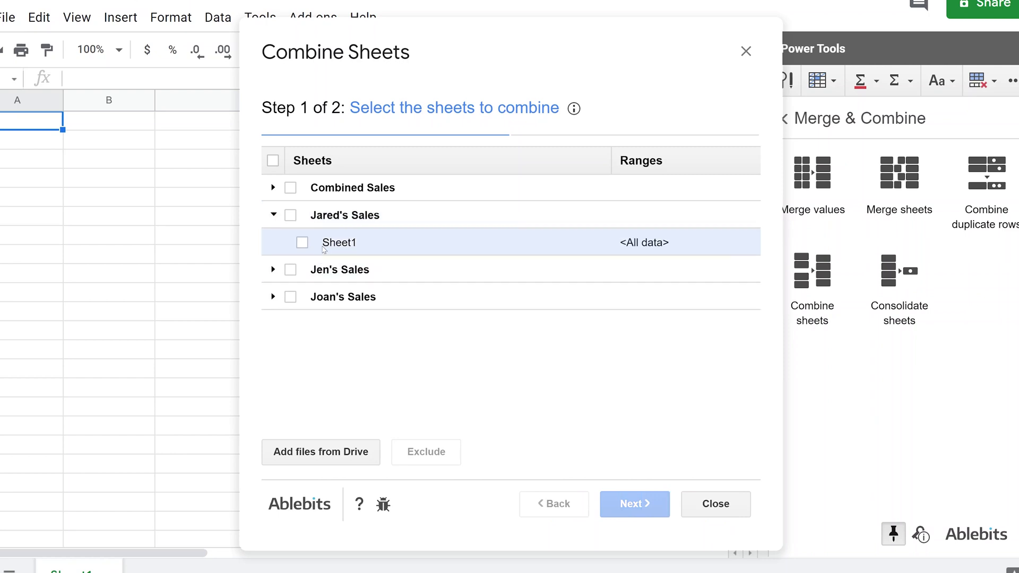
click(273, 270)
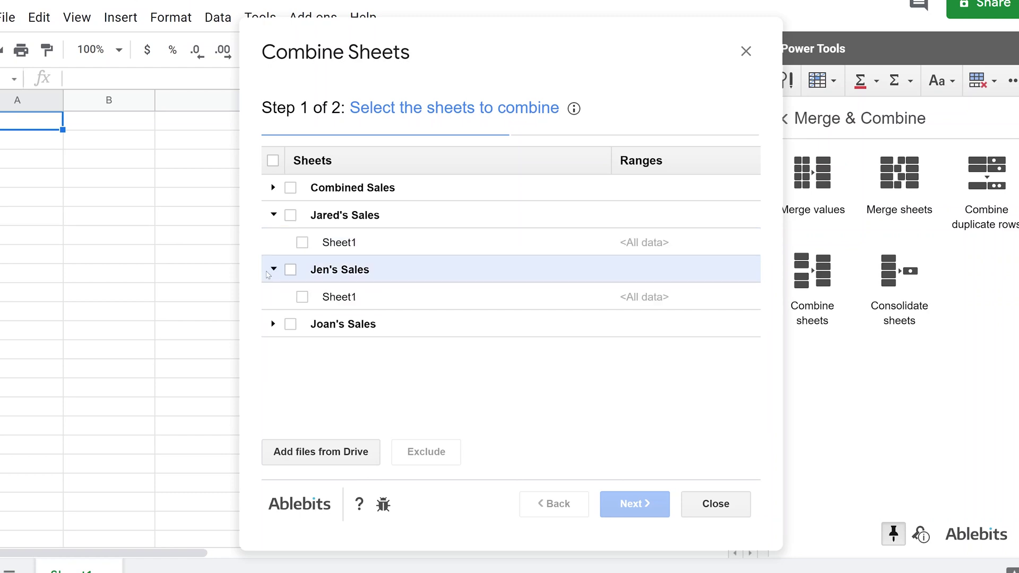
click(291, 215)
click(291, 269)
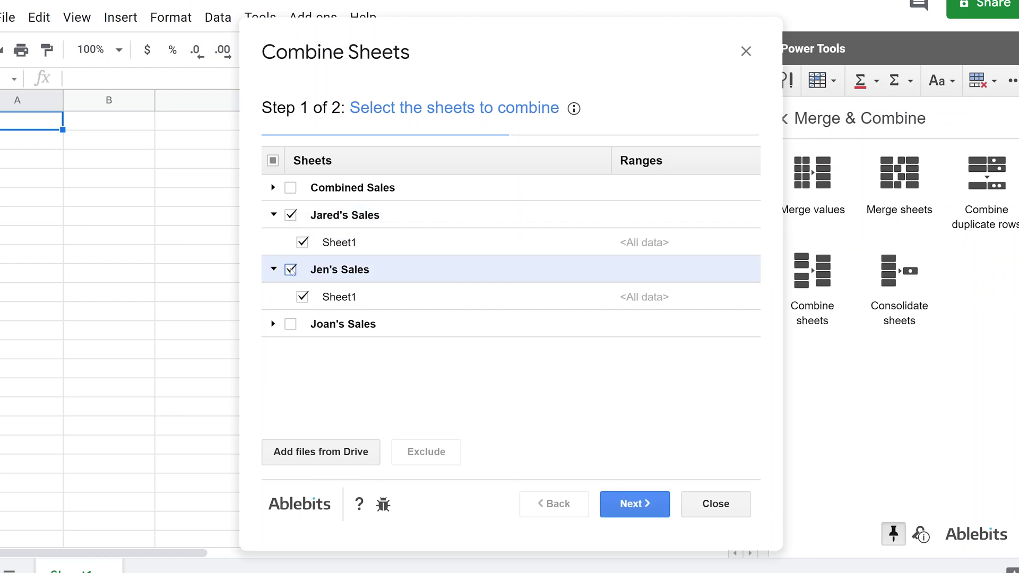
click(291, 324)
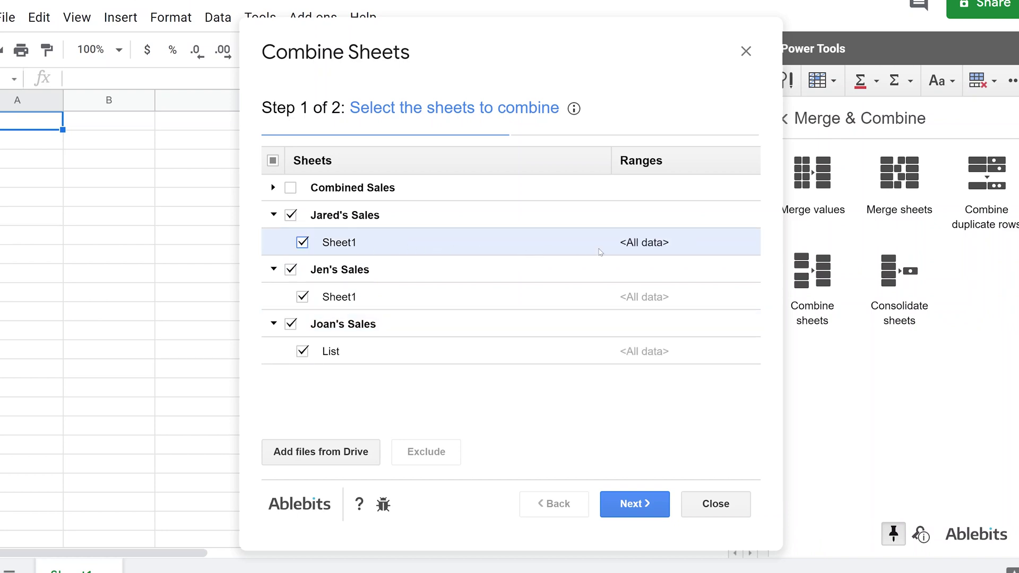
click(617, 248)
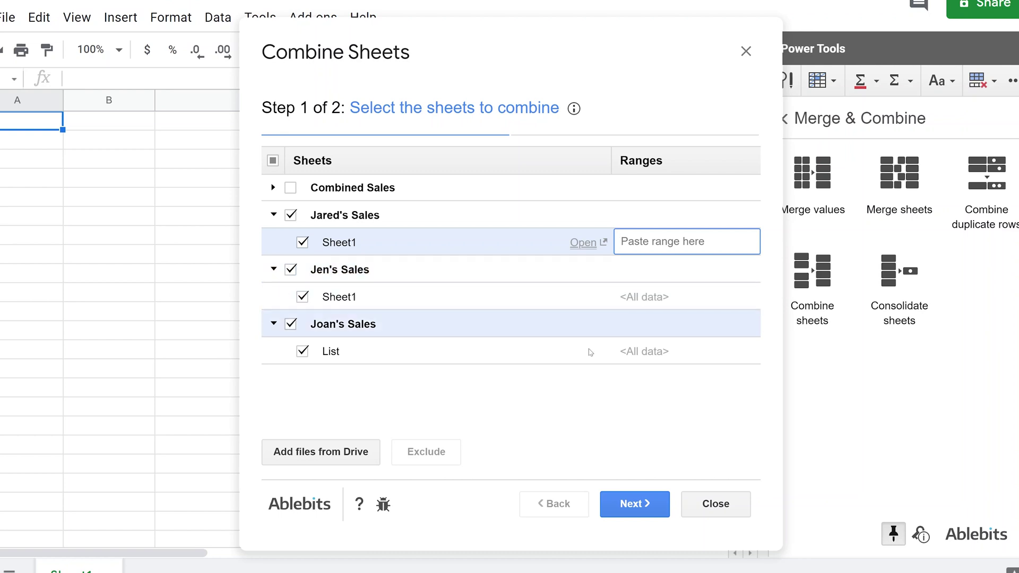
click(640, 501)
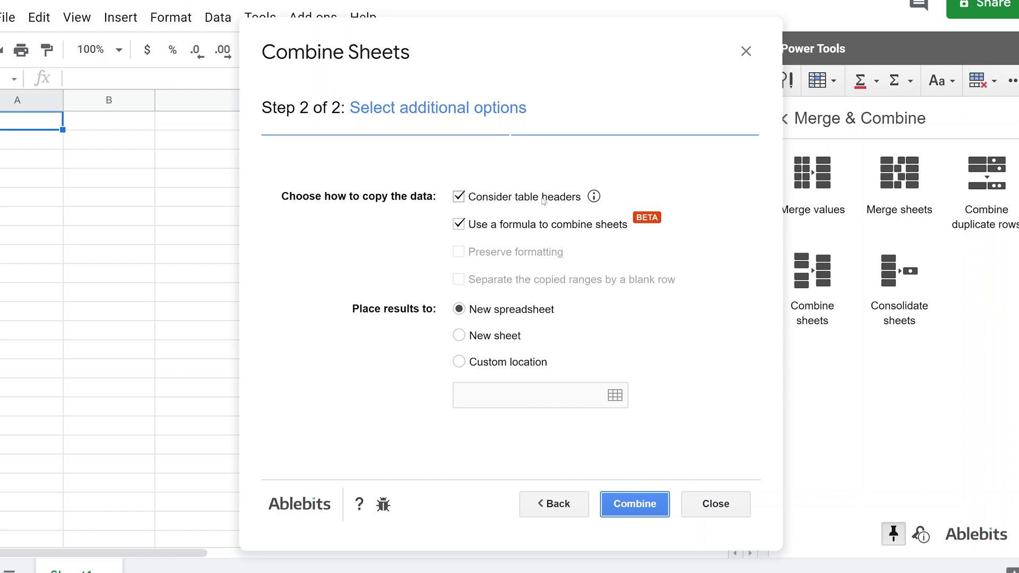
Step: Keep Consider table headers and the formula option, and send results to Custom location
mouse_move(508, 226)
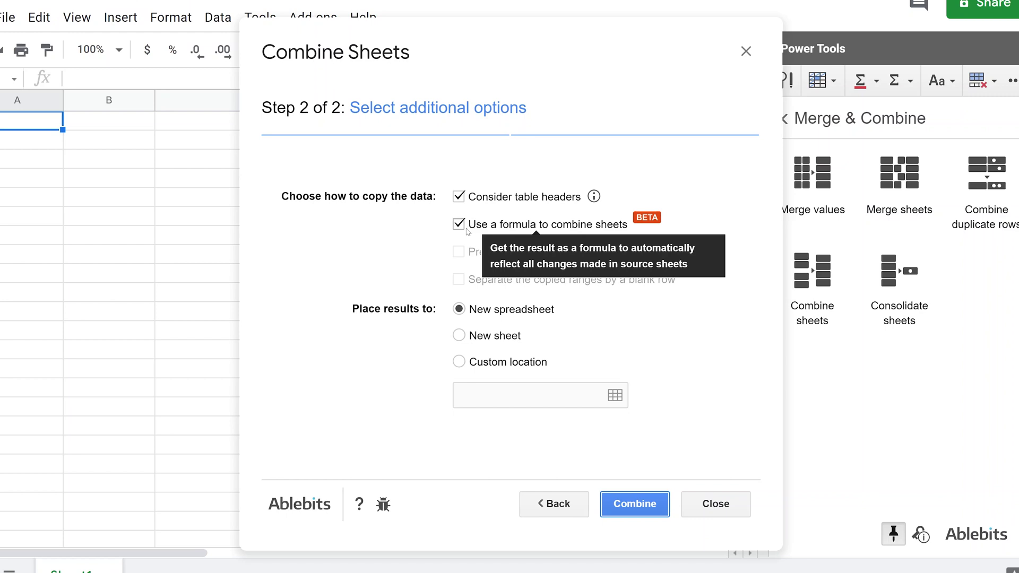
click(459, 362)
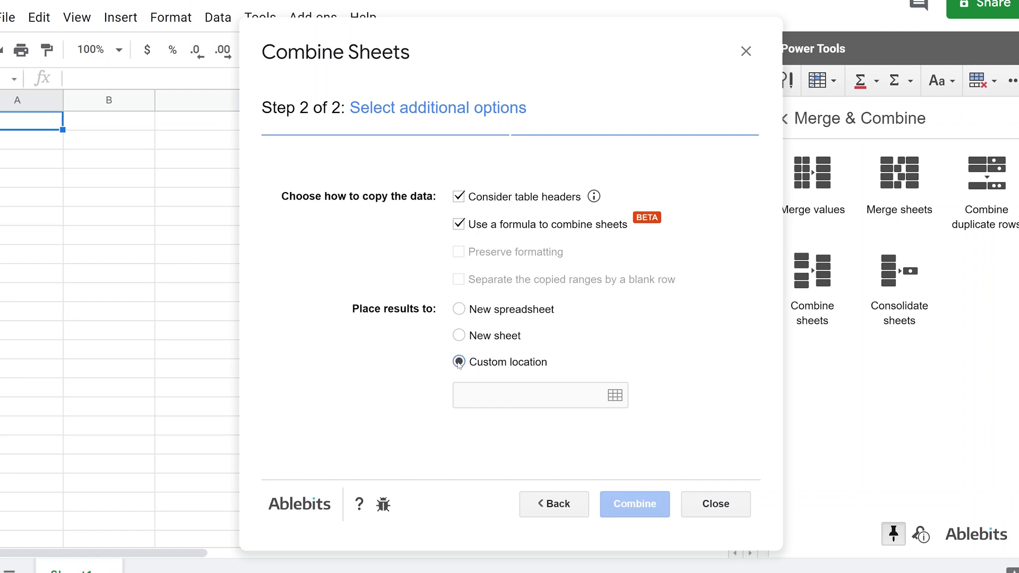
Step: Set the results to start at cell A1 and combine the three sales sheets
click(615, 395)
click(61, 143)
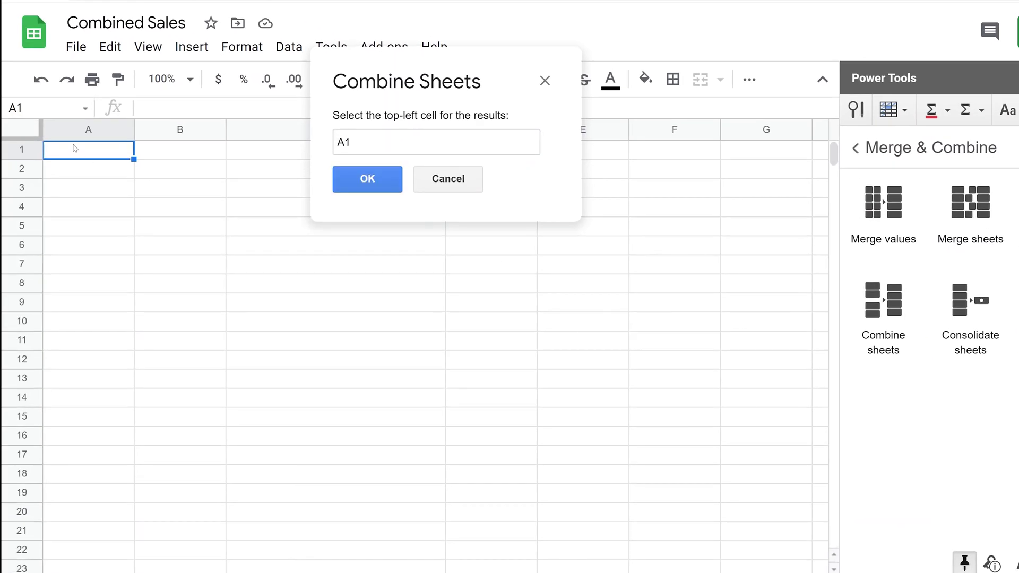
click(337, 177)
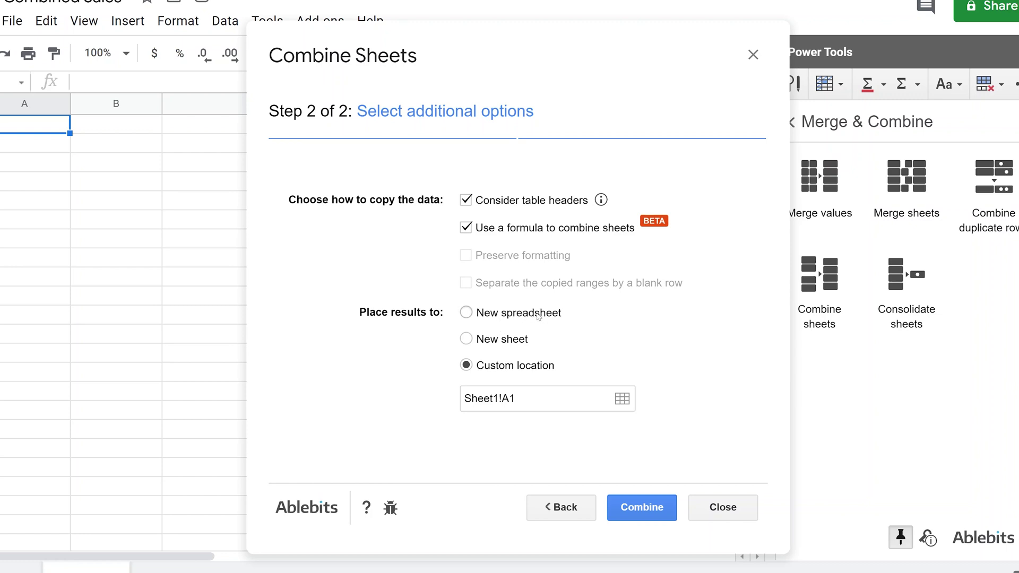
click(629, 502)
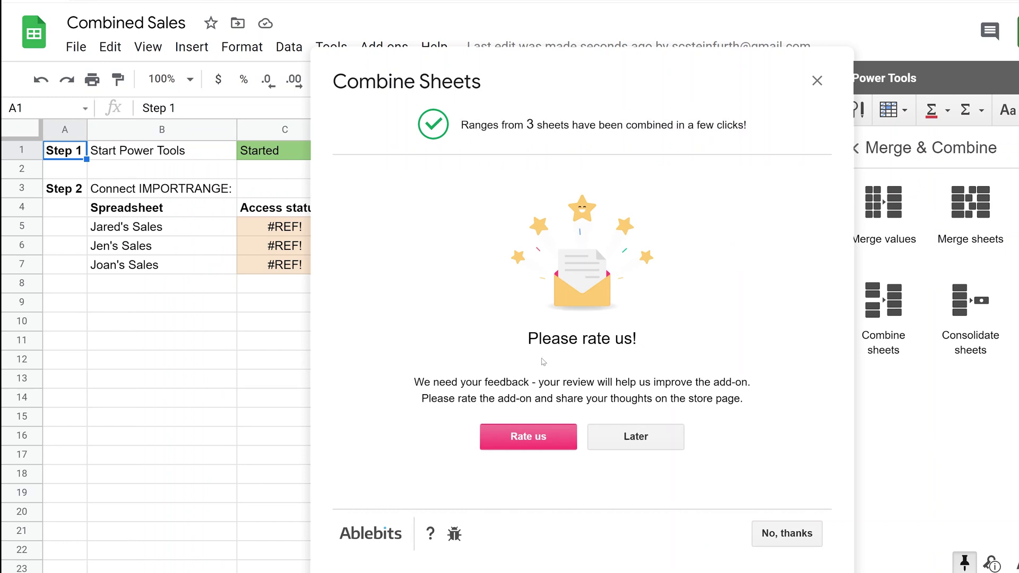
Step: Postpone the rating request with Later
click(617, 437)
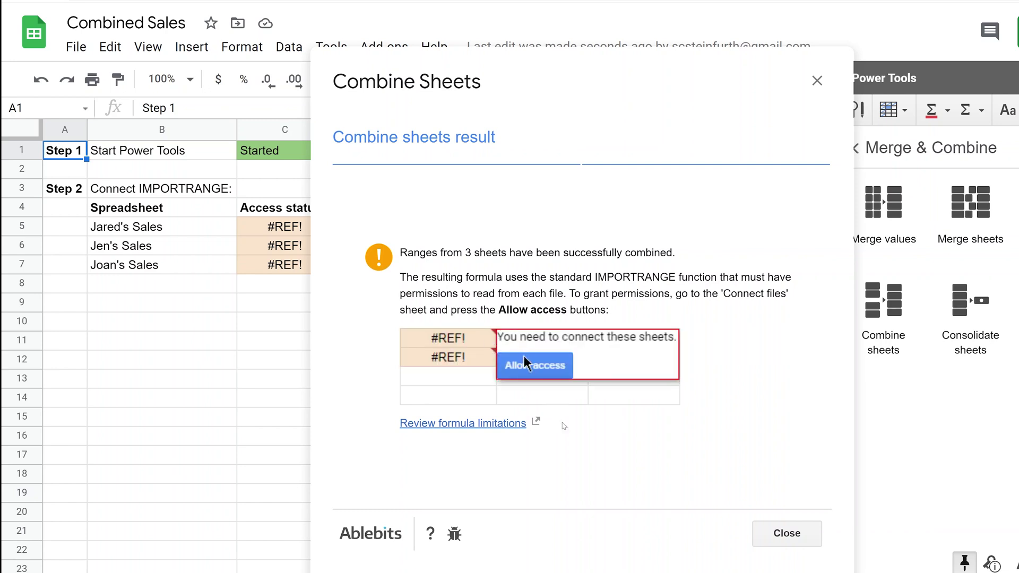
Step: Dismiss the combine notice and allow IMPORTRANGE access for Jared's, Jen's and Joan's Sales
click(780, 534)
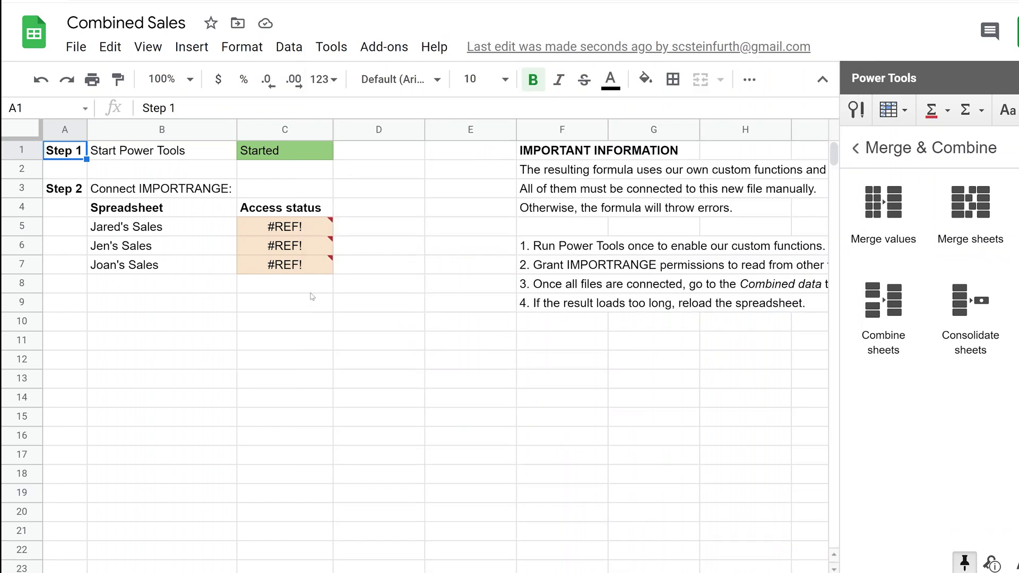
mouse_move(306, 237)
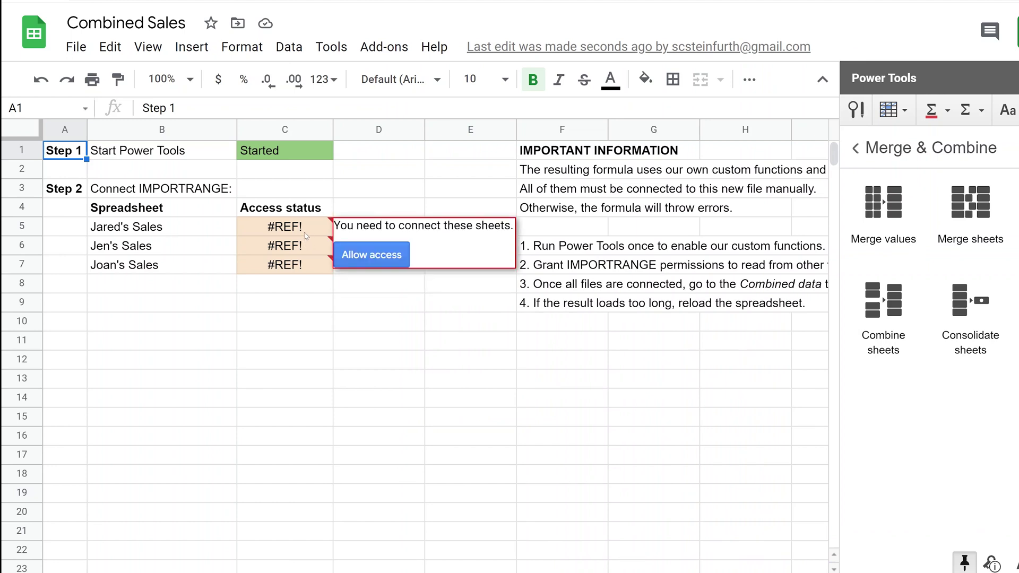
click(306, 235)
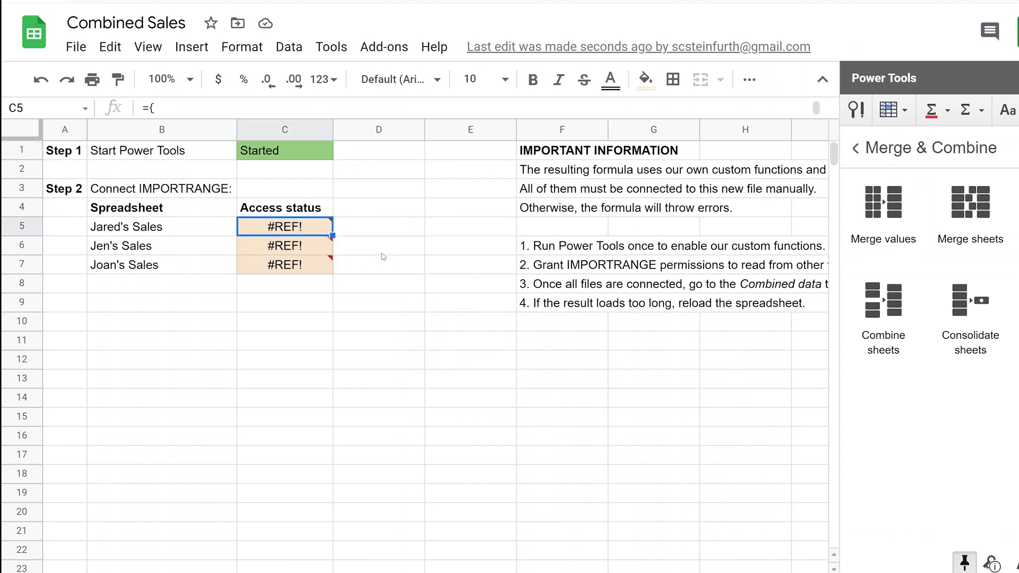
click(312, 248)
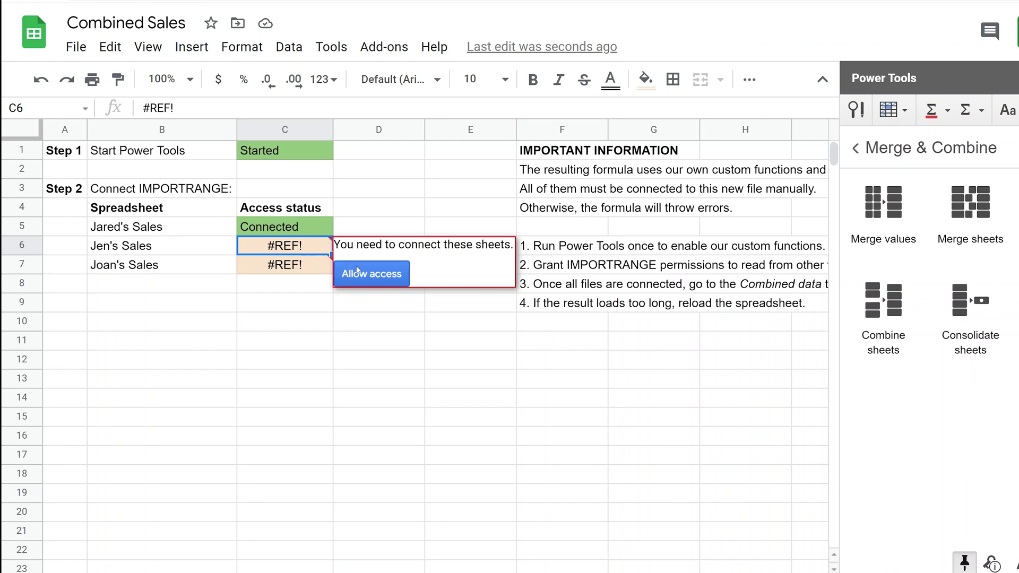
click(309, 266)
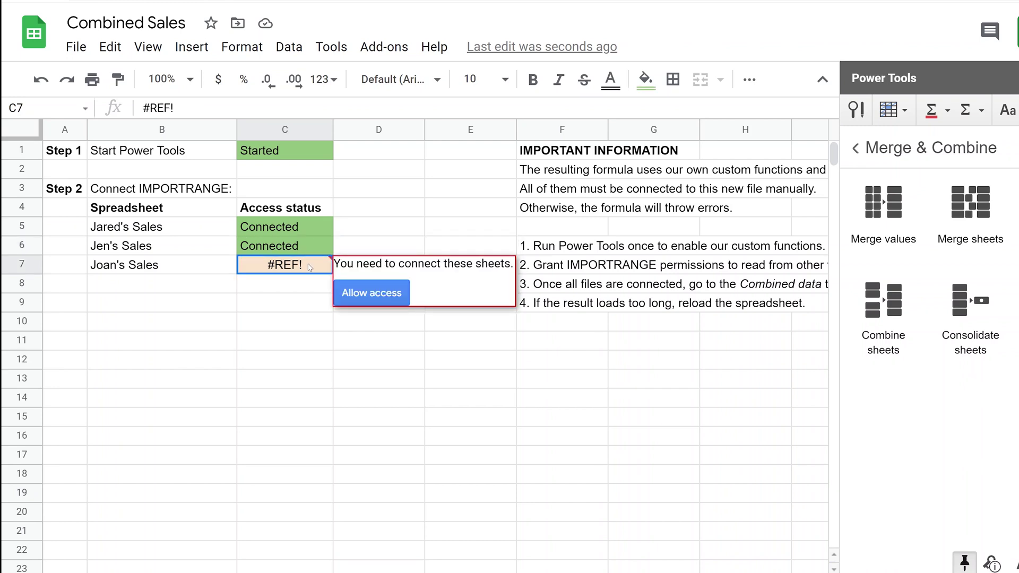
click(364, 291)
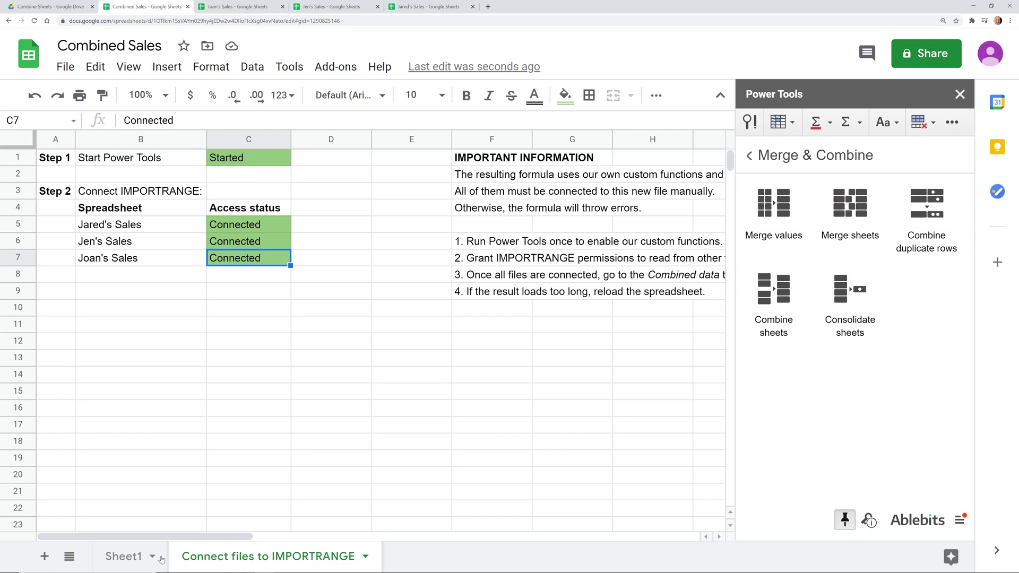
Step: Review the merged first_name, last_name, email and department records on Sheet1, scrolling down and back up
click(133, 558)
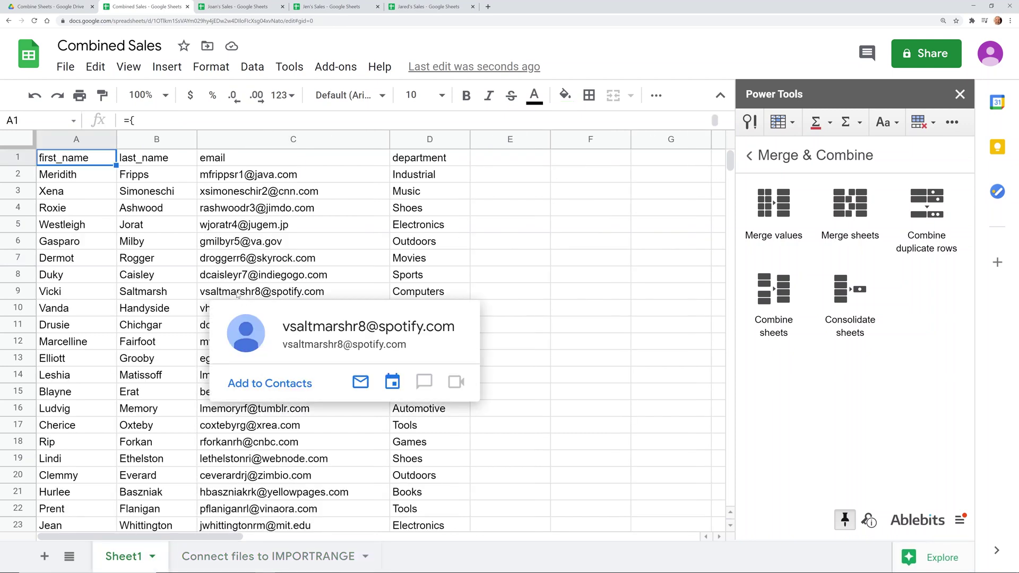
click(260, 161)
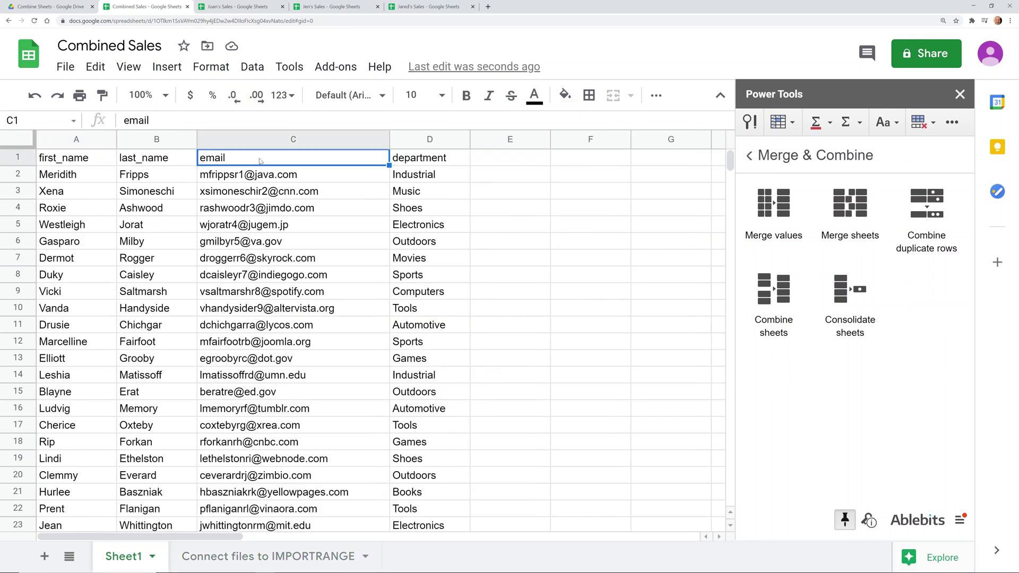
scroll(268, 266, down, 20)
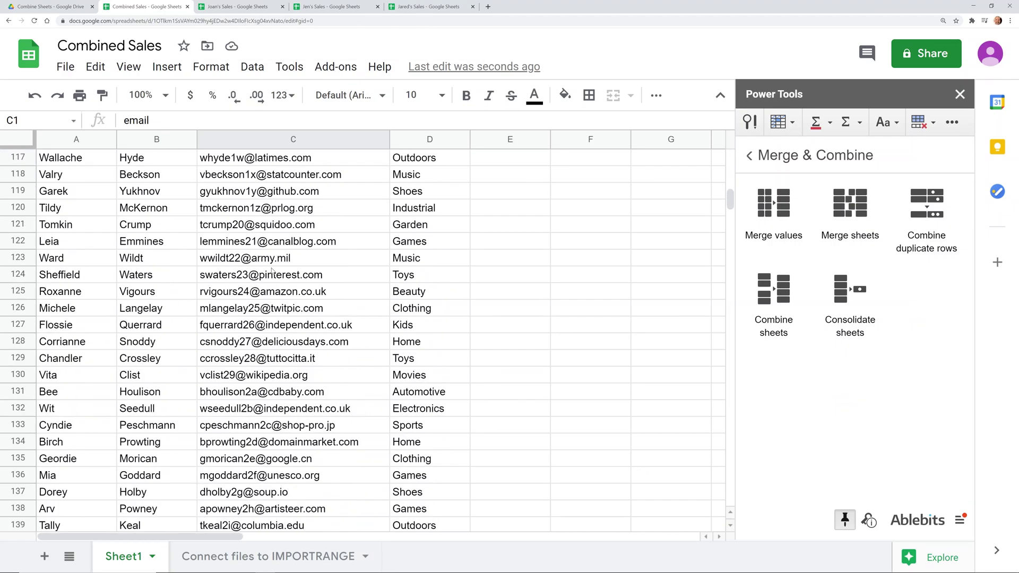
scroll(271, 271, down, 17)
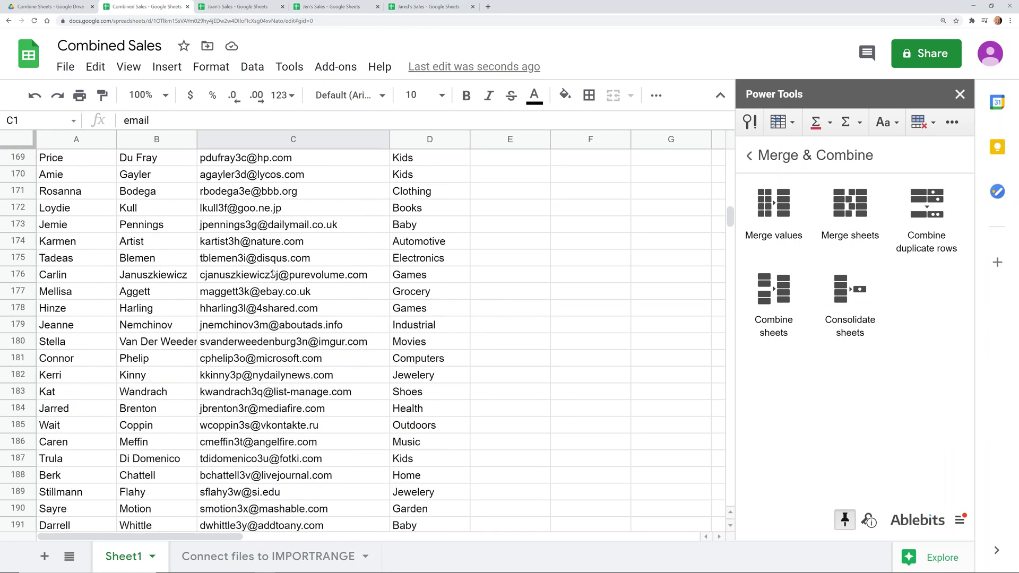
scroll(273, 273, up, 20)
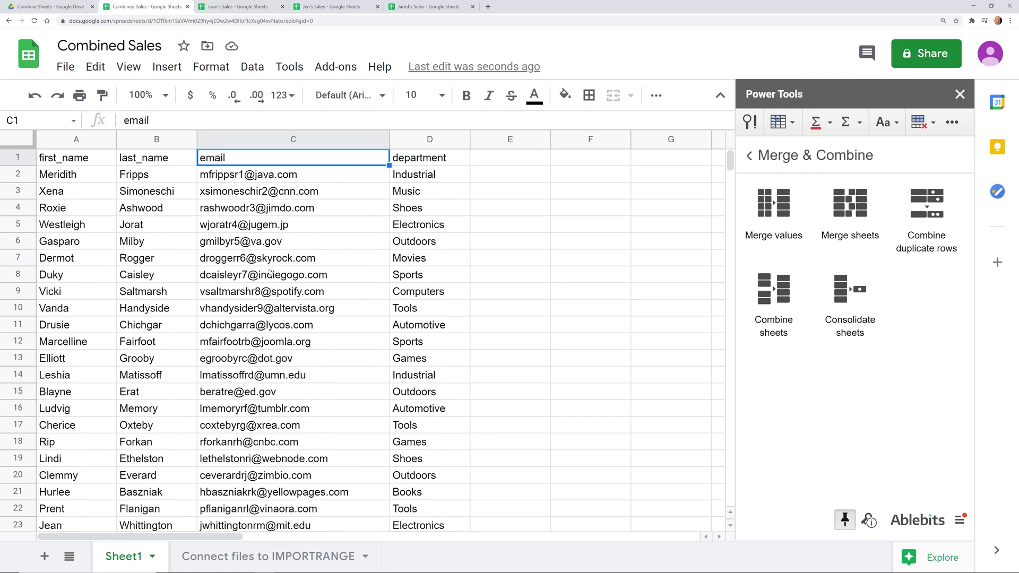
click(419, 162)
Step: Bold the header cells A1:D1, first_name through department, on Sheet1
click(103, 159)
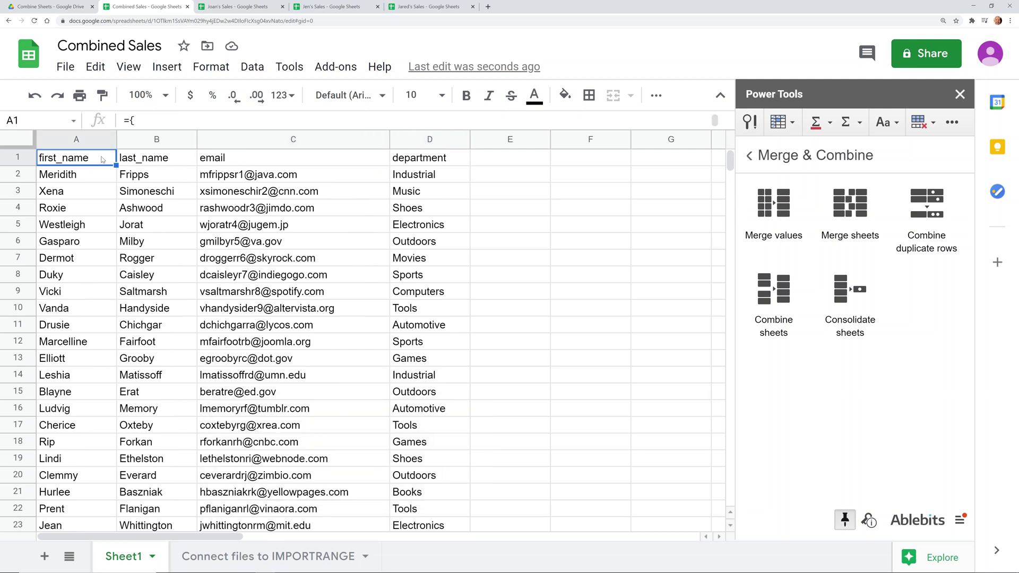
drag(103, 159, 236, 160)
drag(383, 158, 422, 158)
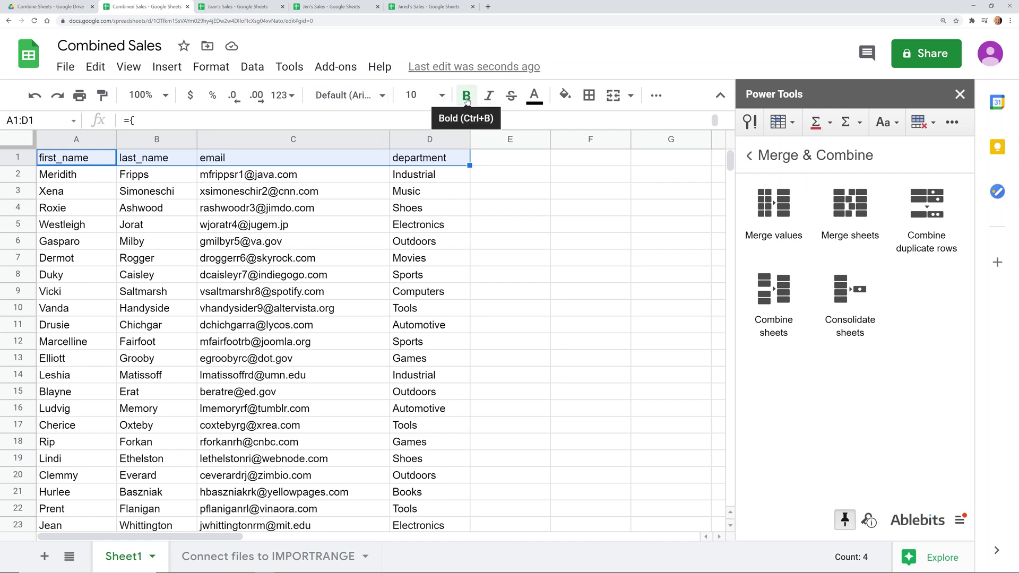
click(465, 96)
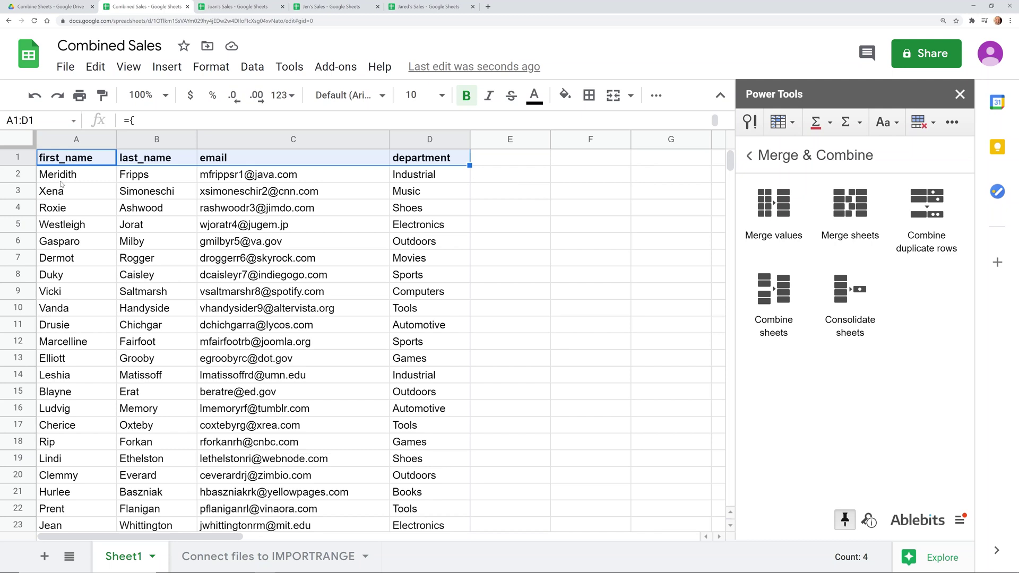
click(60, 182)
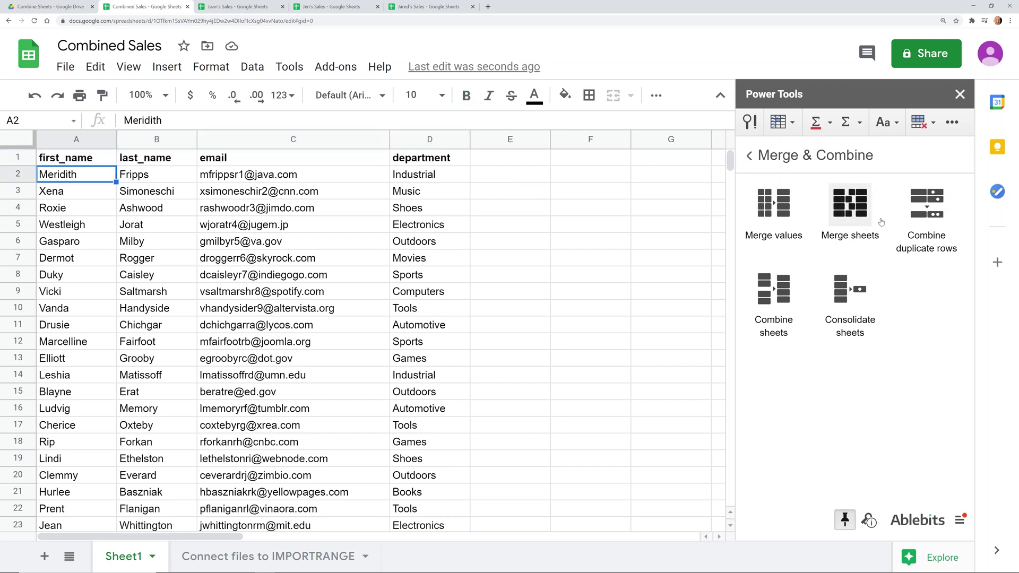